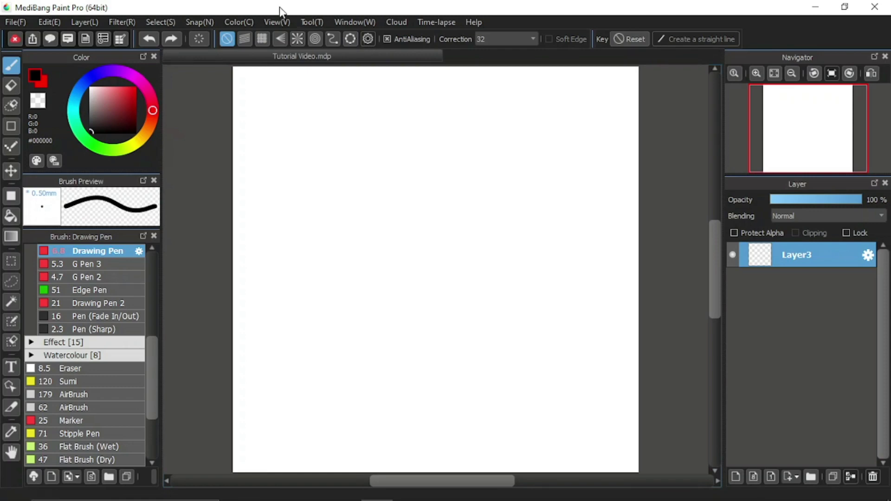
# Open and close the Snap options list, leaving snapping set to Off
pyautogui.click(199, 22)
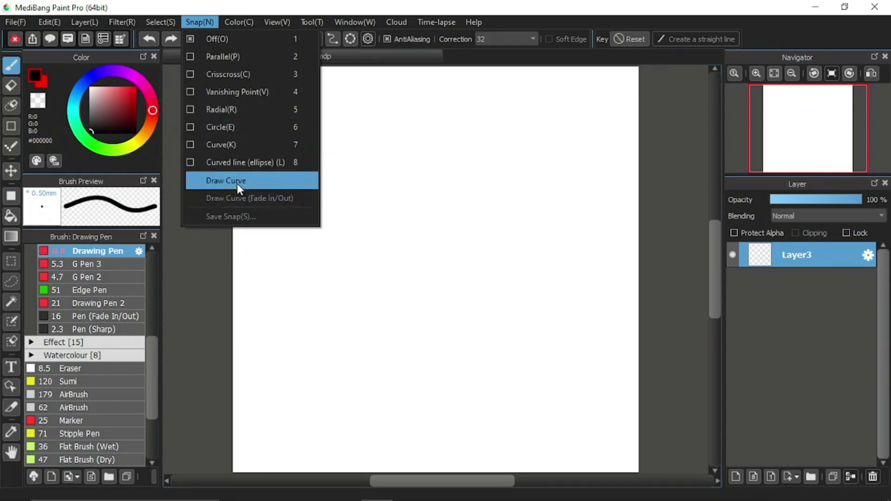
pyautogui.click(277, 9)
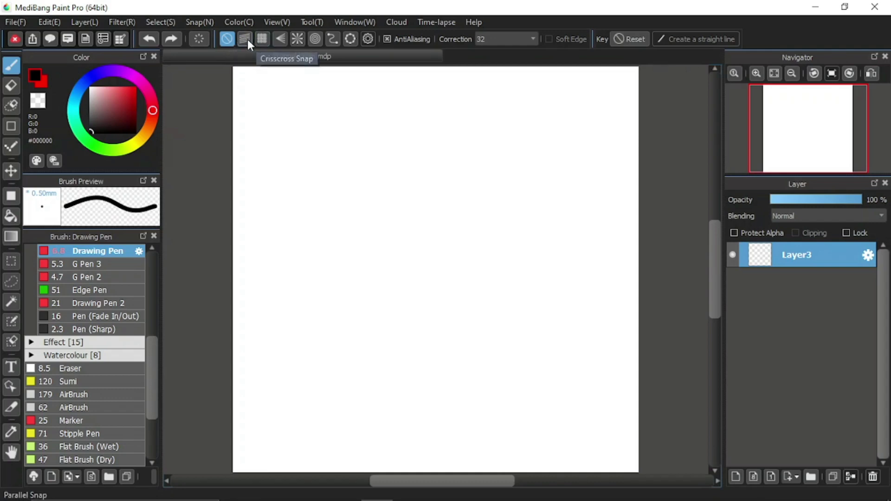
# Enable Parallel Snap, tilt the guides up-right, and draw two straight black parallel lines
pyautogui.click(244, 38)
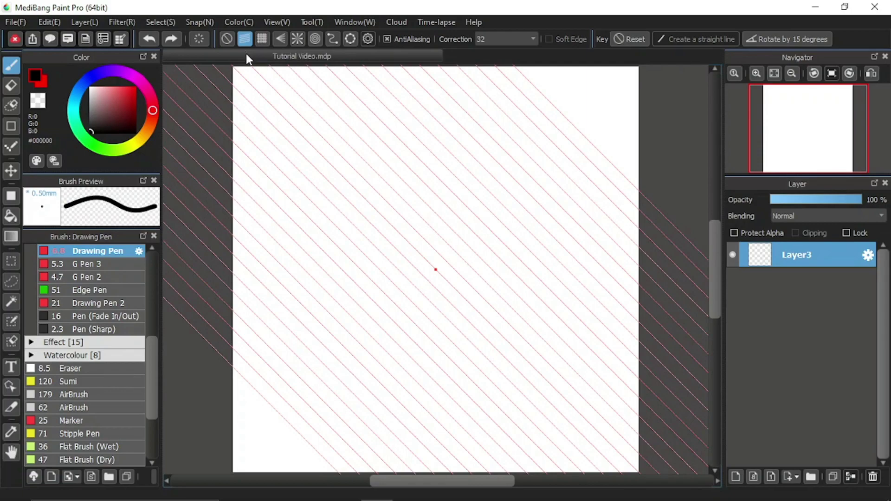
pyautogui.moveTo(259, 64); pyautogui.dragTo(541, 194)
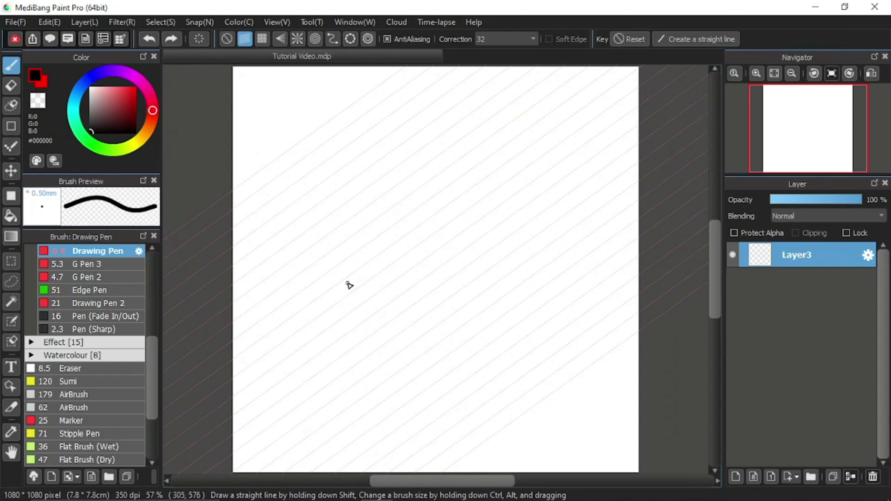
pyautogui.moveTo(317, 296); pyautogui.dragTo(515, 155)
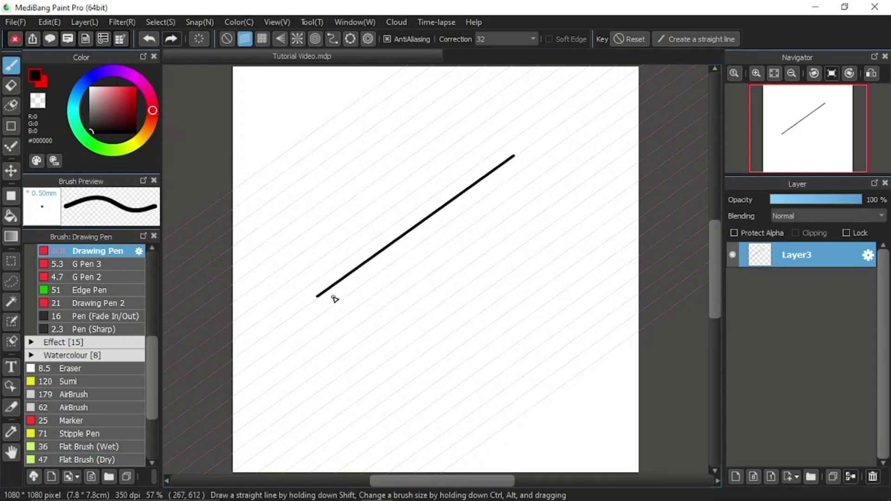
pyautogui.moveTo(366, 291); pyautogui.dragTo(565, 148)
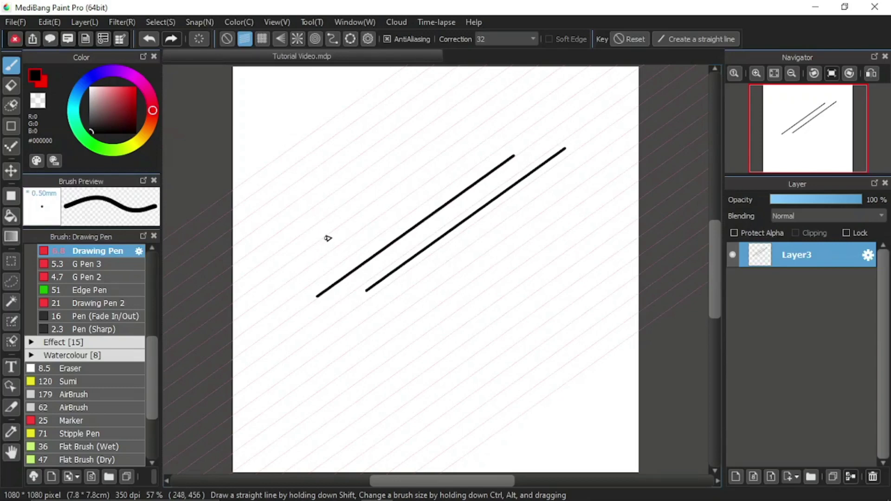
# With snapping off, draw three wobbly red freehand diagonals around the black lines
pyautogui.click(228, 39)
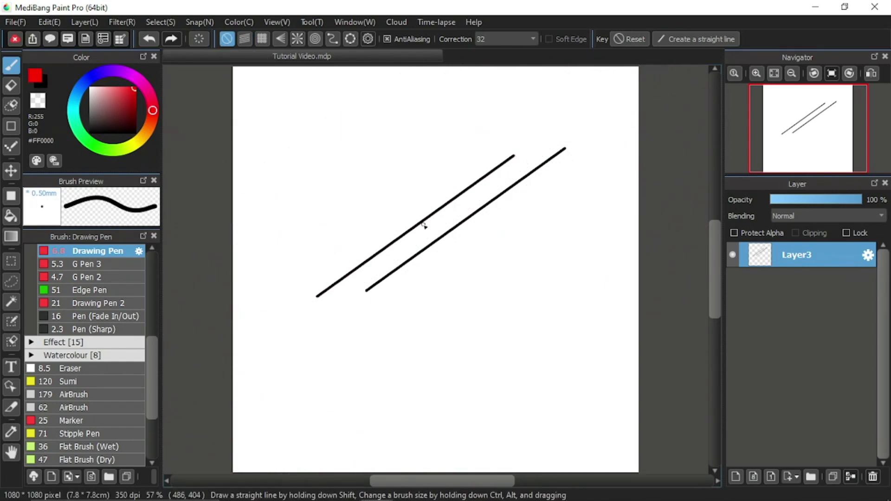
pyautogui.moveTo(358, 319); pyautogui.dragTo(543, 188)
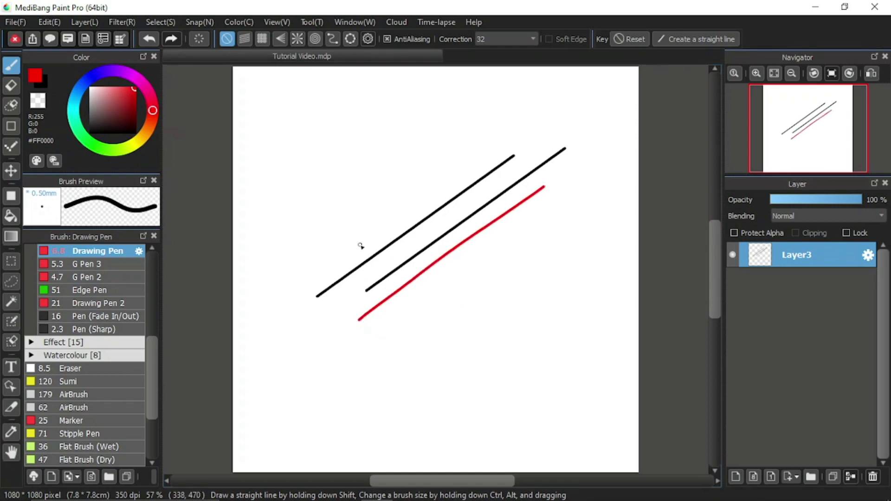
pyautogui.moveTo(355, 249); pyautogui.dragTo(526, 133)
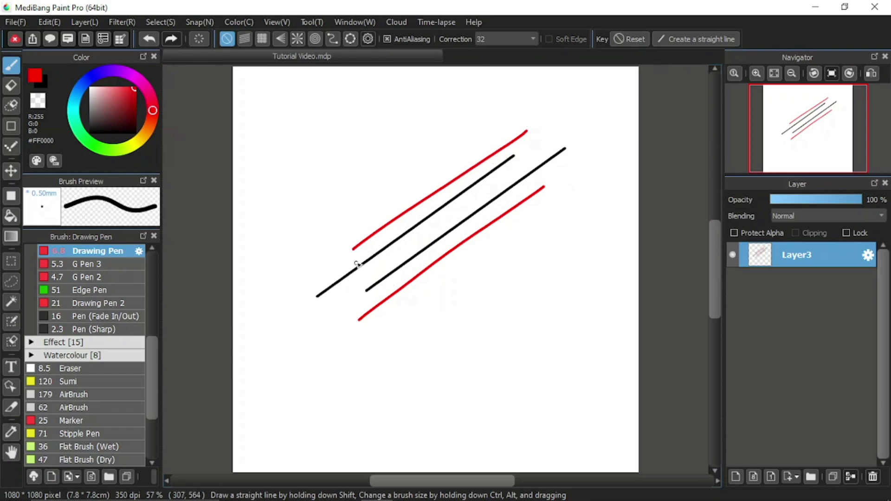
pyautogui.moveTo(297, 260); pyautogui.dragTo(477, 137)
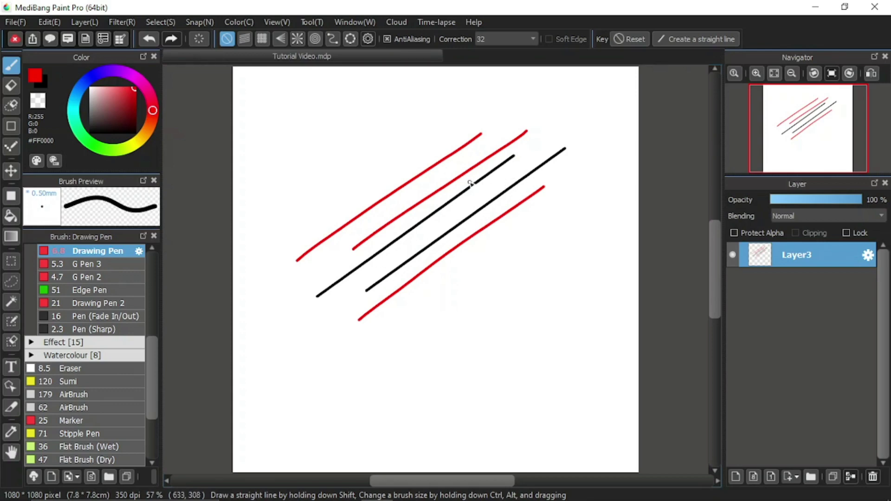
# Re-enable Parallel Snap, switch to black, and draw a thin snapped line in the lower canvas
pyautogui.click(245, 39)
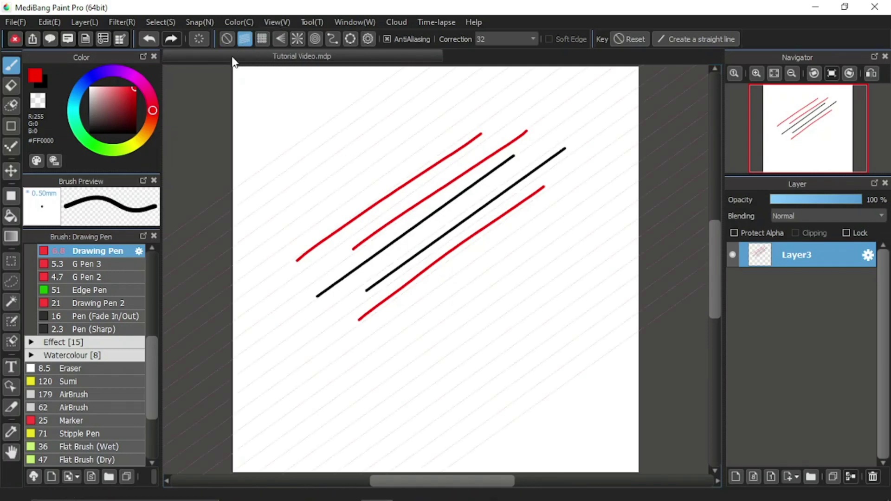
pyautogui.click(38, 77)
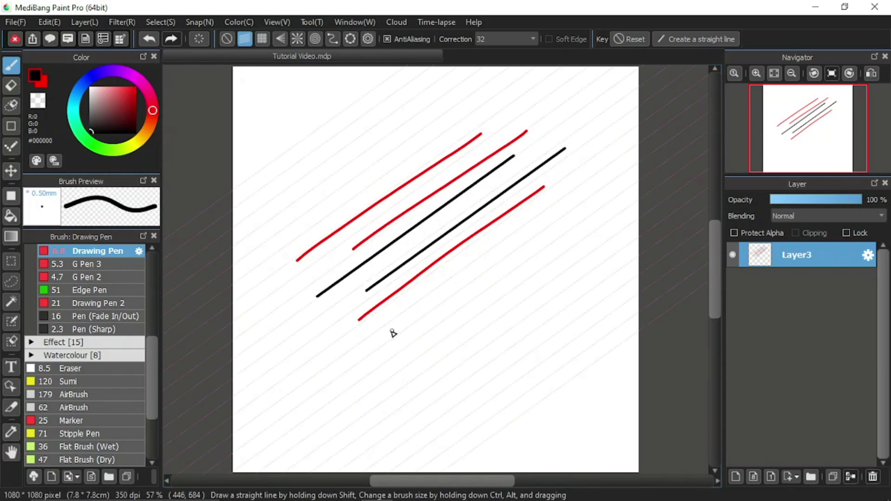
pyautogui.moveTo(356, 410); pyautogui.dragTo(580, 251)
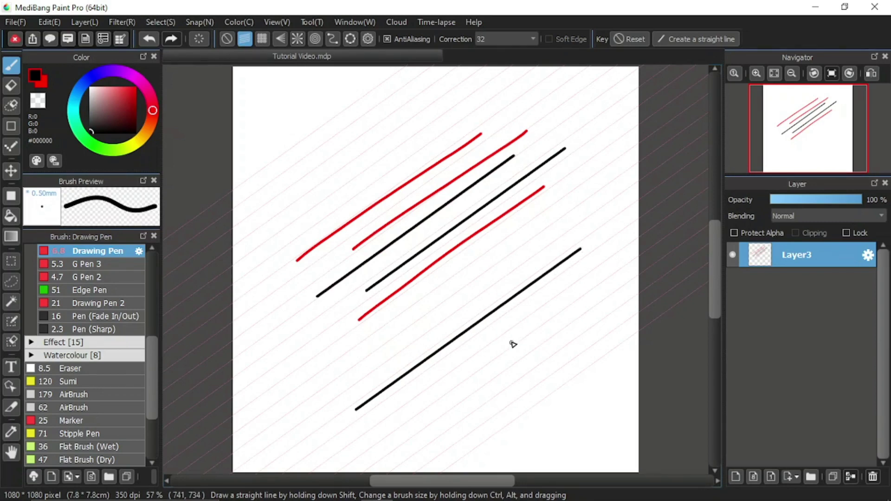
# Enlarge the pen to 1.50mm and draw thick snapped lines, one crossing the set down-right
pyautogui.moveTo(378, 323)
pyautogui.keyDown('ctrl'); pyautogui.keyDown('alt'); pyautogui.mouseDown()
pyautogui.moveTo(384, 332)
pyautogui.moveTo(312, 380)
pyautogui.moveTo(573, 215)
pyautogui.mouseUp(); pyautogui.keyUp('alt'); pyautogui.keyUp('ctrl')
pyautogui.moveTo(326, 403); pyautogui.dragTo(313, 415)
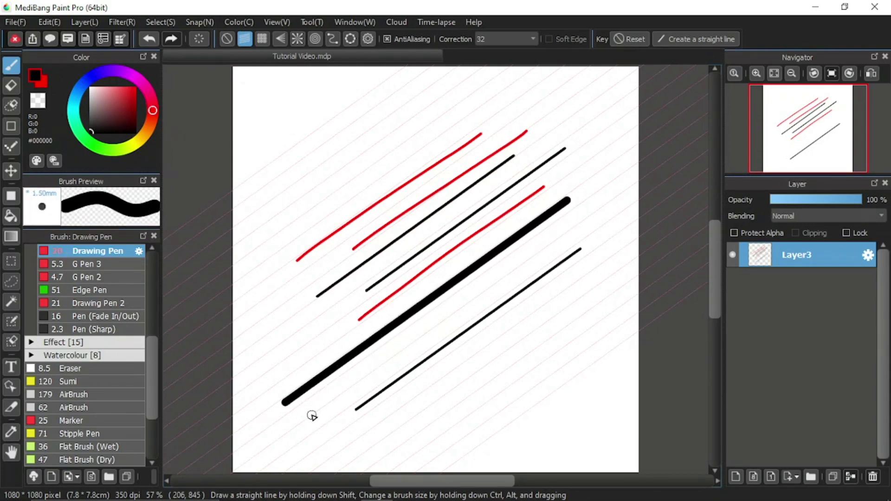
pyautogui.moveTo(238, 214); pyautogui.dragTo(468, 74)
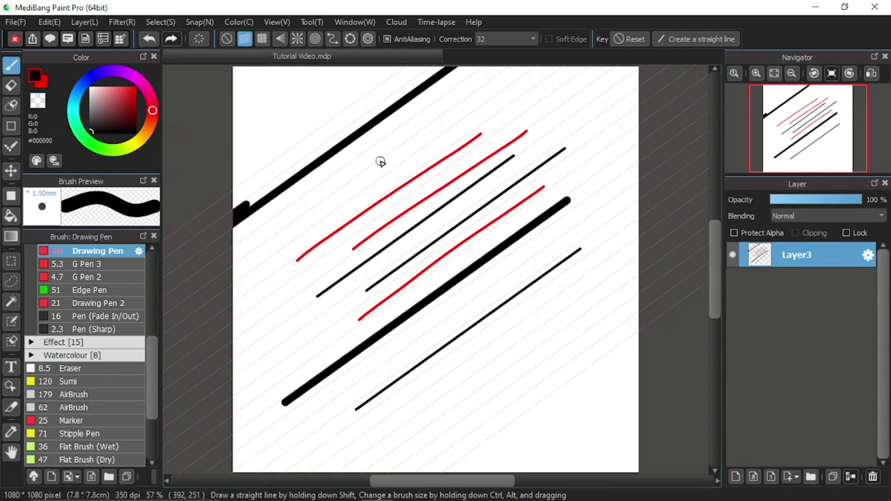
pyautogui.moveTo(364, 77); pyautogui.dragTo(532, 306)
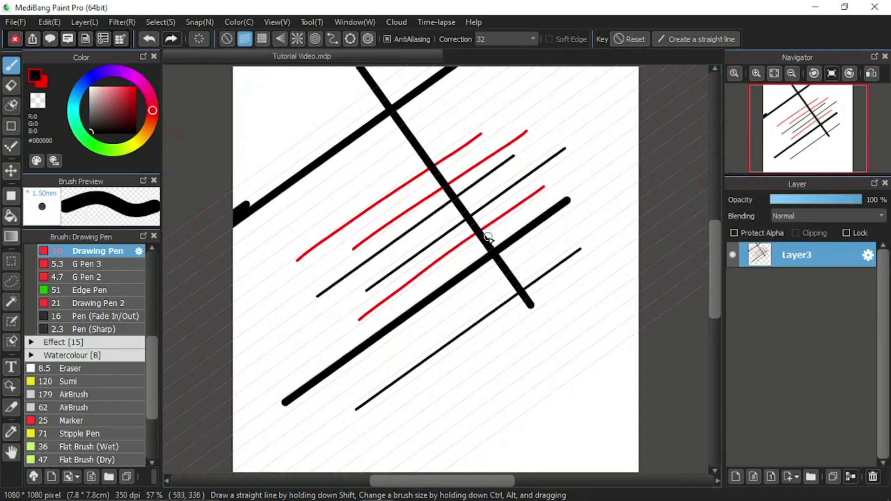
# Shrink the pen to 0.72mm and draw three thin black snapped lines across the diagonals
pyautogui.moveTo(397, 223); pyautogui.dragTo(384, 223)
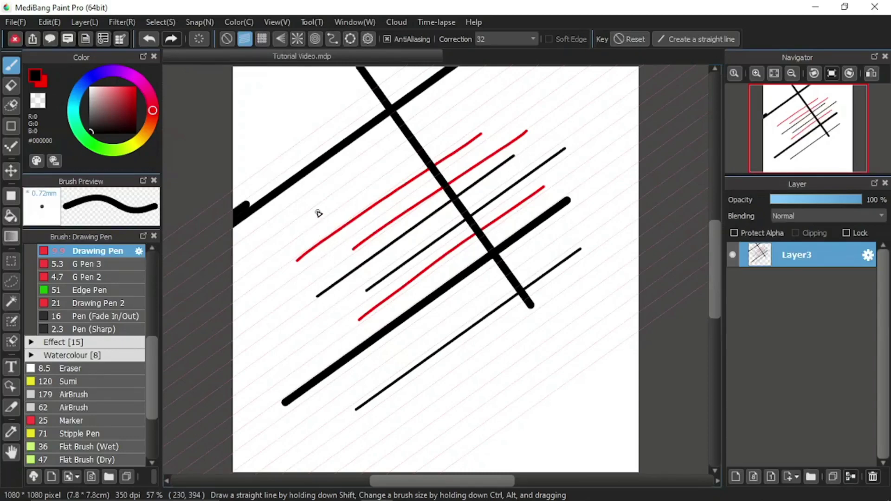
pyautogui.moveTo(311, 203)
pyautogui.mouseDown()
pyautogui.moveTo(394, 319)
pyautogui.moveTo(420, 328)
pyautogui.mouseUp()
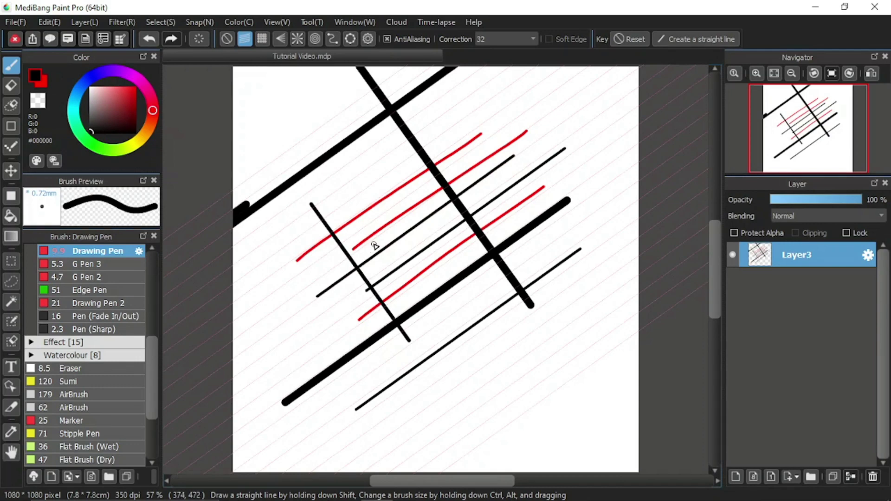
pyautogui.moveTo(292, 304)
pyautogui.mouseDown()
pyautogui.moveTo(372, 402)
pyautogui.moveTo(402, 456)
pyautogui.mouseUp()
pyautogui.moveTo(347, 452); pyautogui.dragTo(529, 324)
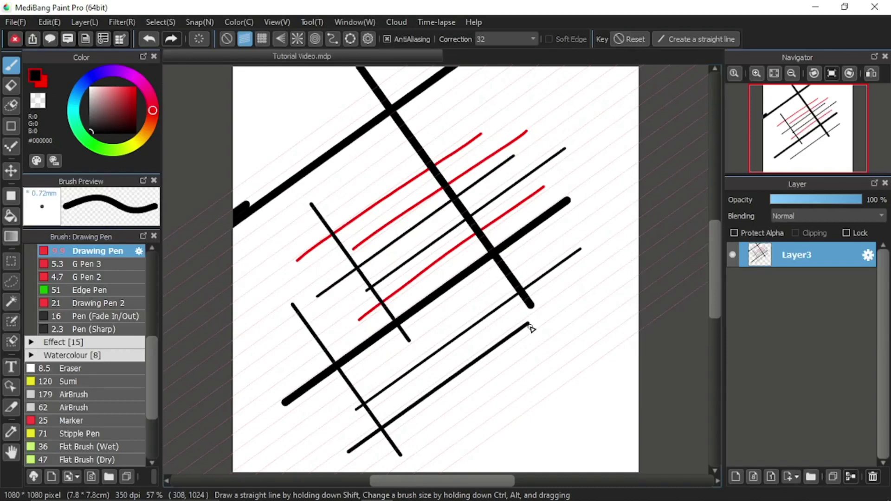
# Rotate the parallel guides to a shallow angle and draw long shallow black lines plus a lower-right crossing
pyautogui.click(368, 39)
pyautogui.moveTo(436, 270); pyautogui.dragTo(261, 302)
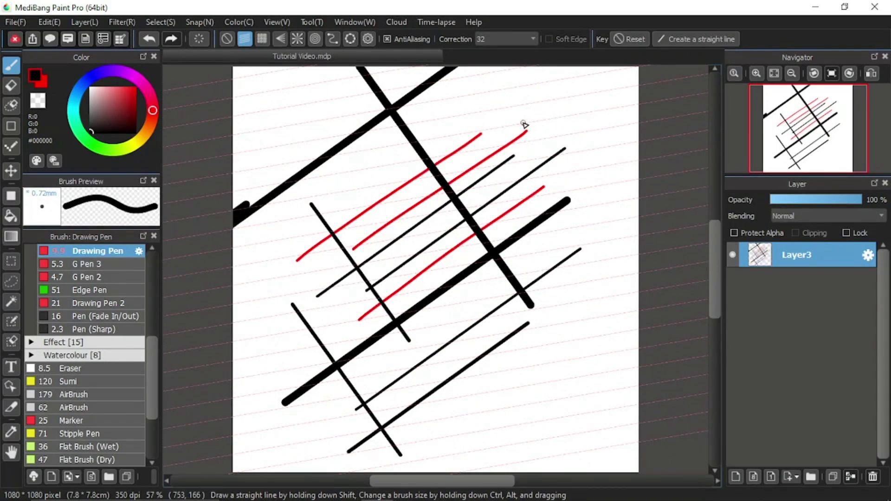
pyautogui.moveTo(363, 144)
pyautogui.mouseDown()
pyautogui.moveTo(629, 99)
pyautogui.moveTo(245, 150)
pyautogui.mouseUp()
pyautogui.moveTo(280, 123); pyautogui.dragTo(511, 84)
pyautogui.moveTo(387, 120); pyautogui.dragTo(562, 90)
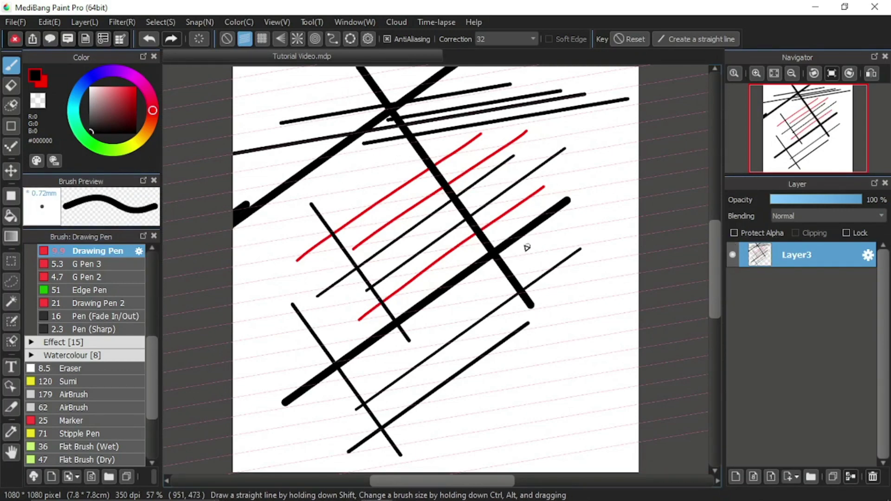
pyautogui.moveTo(551, 255); pyautogui.dragTo(582, 440)
pyautogui.moveTo(448, 407); pyautogui.dragTo(676, 366)
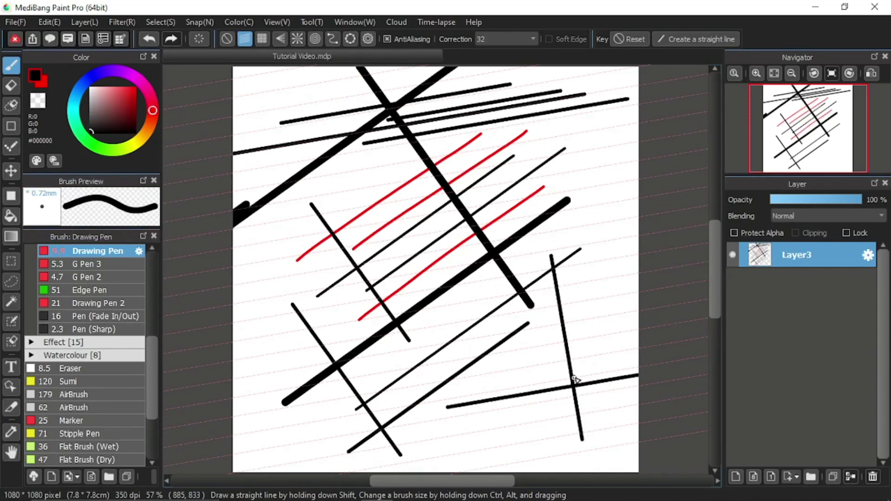
# Turn snapping off and hand-write 'Parallel Snap' and a bold V in black
pyautogui.click(227, 39)
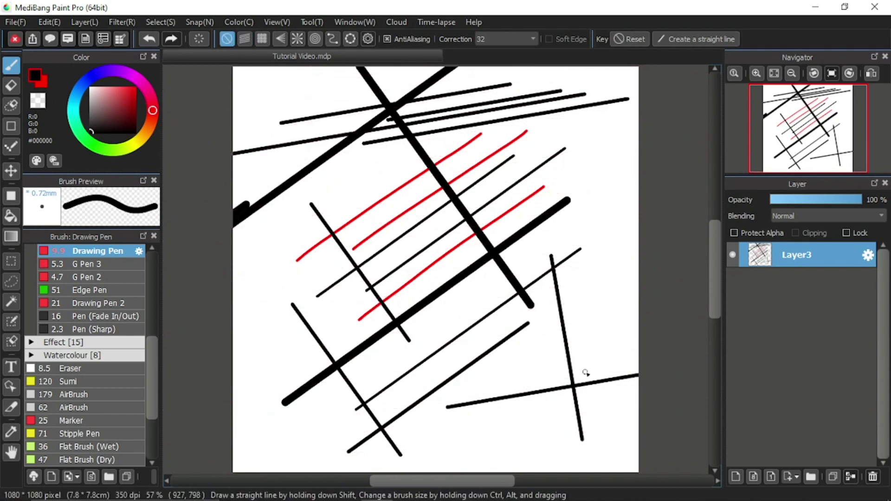
pyautogui.moveTo(571, 376)
pyautogui.mouseDown()
pyautogui.moveTo(585, 384)
pyautogui.moveTo(563, 401)
pyautogui.moveTo(570, 401)
pyautogui.mouseUp()
pyautogui.moveTo(247, 70)
pyautogui.mouseDown()
pyautogui.moveTo(253, 105)
pyautogui.moveTo(253, 86)
pyautogui.moveTo(281, 103)
pyautogui.mouseUp()
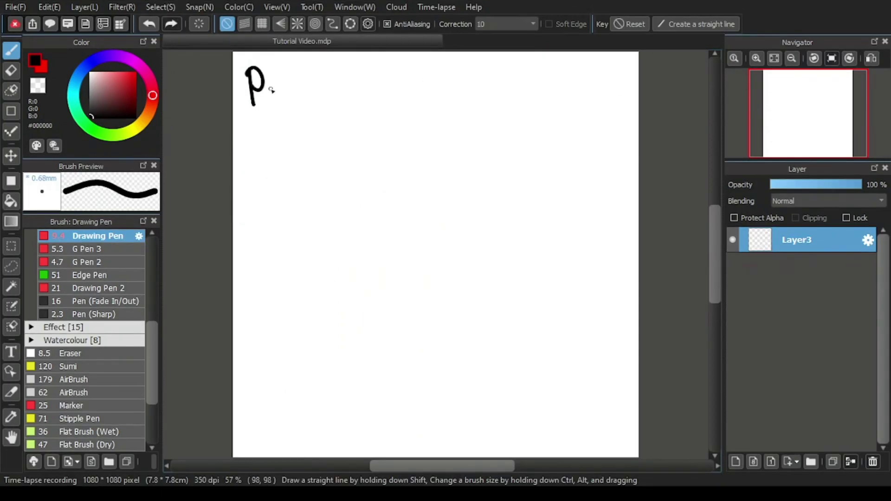
pyautogui.moveTo(285, 103)
pyautogui.mouseDown()
pyautogui.moveTo(297, 86)
pyautogui.moveTo(309, 103)
pyautogui.mouseUp()
pyautogui.moveTo(317, 69)
pyautogui.mouseDown()
pyautogui.moveTo(315, 105)
pyautogui.moveTo(324, 106)
pyautogui.mouseUp()
pyautogui.moveTo(328, 95); pyautogui.dragTo(337, 103)
pyautogui.moveTo(344, 69)
pyautogui.mouseDown()
pyautogui.moveTo(342, 109)
pyautogui.moveTo(385, 100)
pyautogui.mouseUp()
pyautogui.moveTo(395, 83); pyautogui.dragTo(403, 107)
pyautogui.moveTo(421, 68)
pyautogui.mouseDown()
pyautogui.moveTo(448, 63)
pyautogui.moveTo(448, 105)
pyautogui.mouseUp()
# Hand-write 'Free Hand' in red with a smaller pen, then set Correction to 33
pyautogui.click(41, 66)
pyautogui.moveTo(488, 82); pyautogui.dragTo(493, 91)
pyautogui.moveTo(493, 69); pyautogui.dragTo(509, 65)
pyautogui.moveTo(494, 78)
pyautogui.mouseDown()
pyautogui.moveTo(506, 77)
pyautogui.moveTo(509, 88)
pyautogui.mouseUp()
pyautogui.moveTo(510, 80)
pyautogui.mouseDown()
pyautogui.moveTo(537, 90)
pyautogui.moveTo(575, 91)
pyautogui.moveTo(571, 77)
pyautogui.moveTo(596, 91)
pyautogui.mouseUp()
pyautogui.moveTo(598, 79)
pyautogui.mouseDown()
pyautogui.moveTo(608, 90)
pyautogui.moveTo(622, 57)
pyautogui.mouseUp()
pyautogui.click(483, 24)
pyautogui.write('33x')
pyautogui.moveTo(318, 175); pyautogui.dragTo(320, 156)
# Turn on Parallel Snap and draw a straight black X using angled guides, redoing one stroke
pyautogui.click(245, 25)
pyautogui.moveTo(435, 254); pyautogui.dragTo(483, 230)
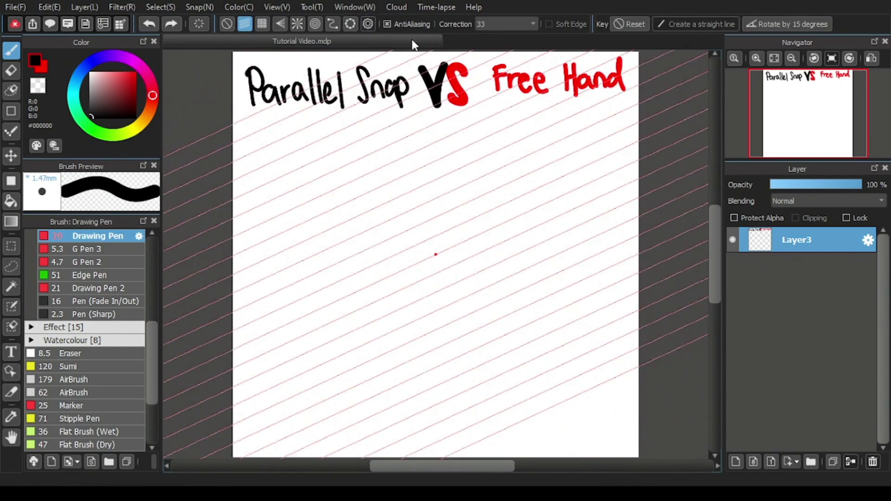
pyautogui.moveTo(441, 93); pyautogui.dragTo(471, 181)
pyautogui.moveTo(372, 140); pyautogui.dragTo(338, 202)
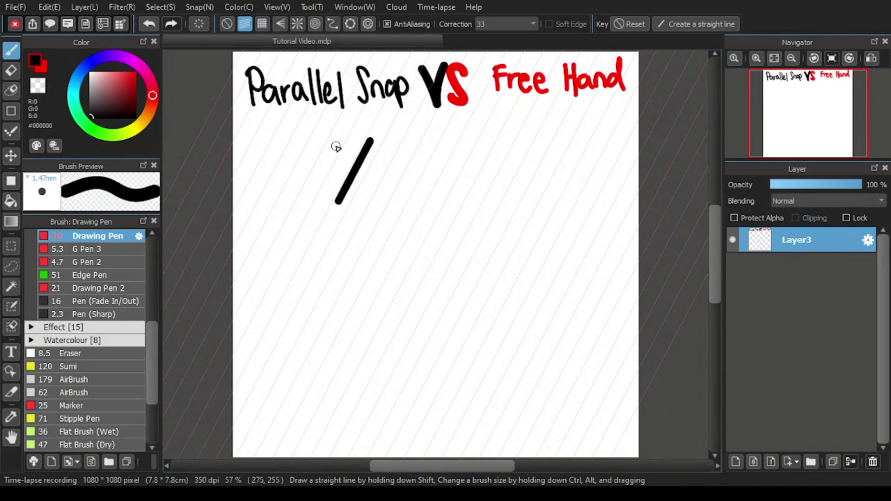
pyautogui.moveTo(332, 142); pyautogui.dragTo(397, 185)
pyautogui.hotkey('ctrl', 'z')
pyautogui.hotkey('ctrl', 'z')
pyautogui.hotkey('ctrl', 'z')
pyautogui.click(368, 24)
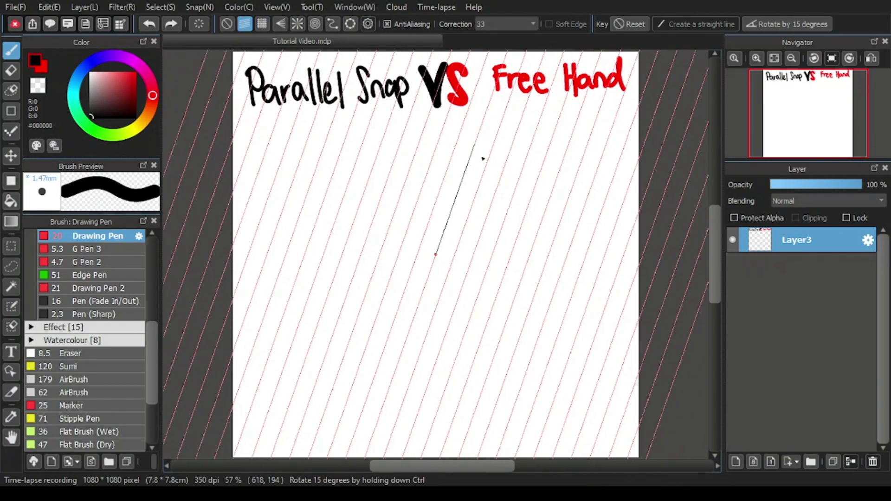
pyautogui.moveTo(481, 157); pyautogui.dragTo(497, 185)
pyautogui.moveTo(379, 139); pyautogui.dragTo(327, 197)
pyautogui.moveTo(328, 142); pyautogui.dragTo(386, 195)
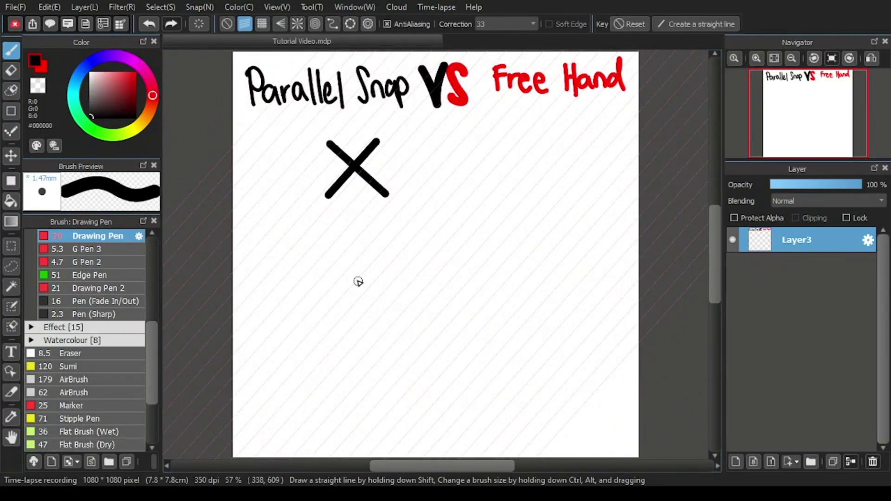
# Re-angle the guides and draw a snapped black check mark beside the X
pyautogui.click(368, 24)
pyautogui.moveTo(433, 255); pyautogui.dragTo(521, 229)
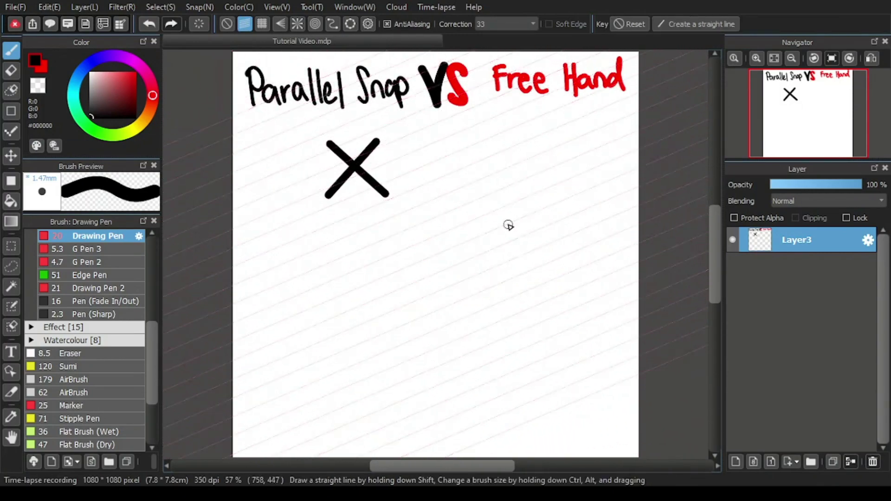
pyautogui.keyDown('ctrl'); pyautogui.keyDown('alt'); pyautogui.moveTo(342, 248); pyautogui.dragTo(419, 215); pyautogui.keyUp('alt'); pyautogui.keyUp('ctrl')
pyautogui.moveTo(319, 224)
pyautogui.mouseDown()
pyautogui.moveTo(326, 251)
pyautogui.moveTo(339, 247)
pyautogui.mouseUp()
pyautogui.hotkey('ctrl', 'z')
pyautogui.hotkey('ctrl', 'z')
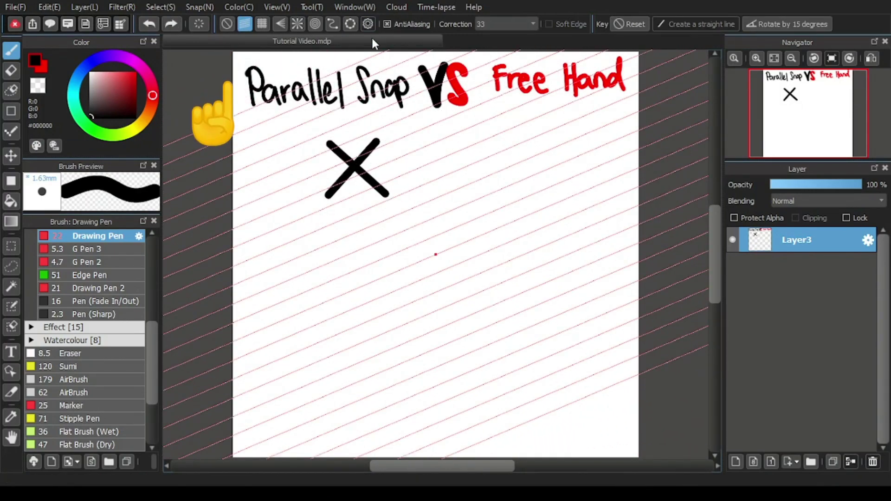
pyautogui.moveTo(435, 254); pyautogui.dragTo(493, 159)
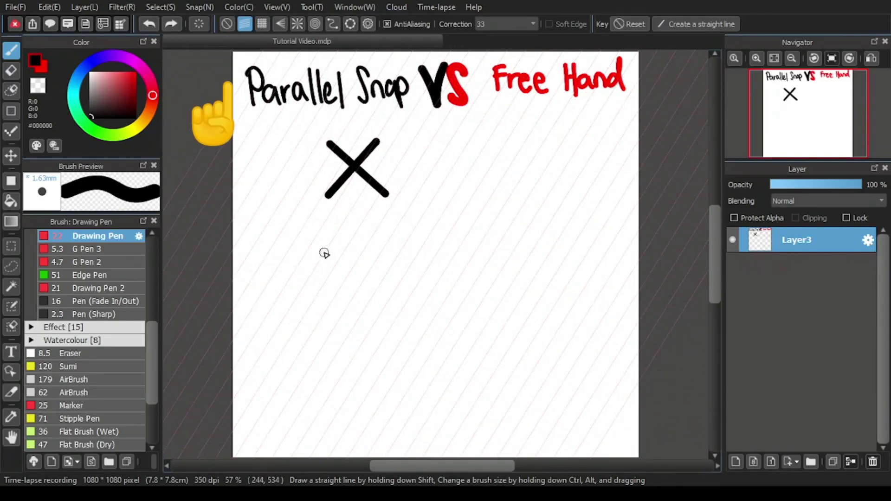
pyautogui.moveTo(418, 192); pyautogui.dragTo(371, 270)
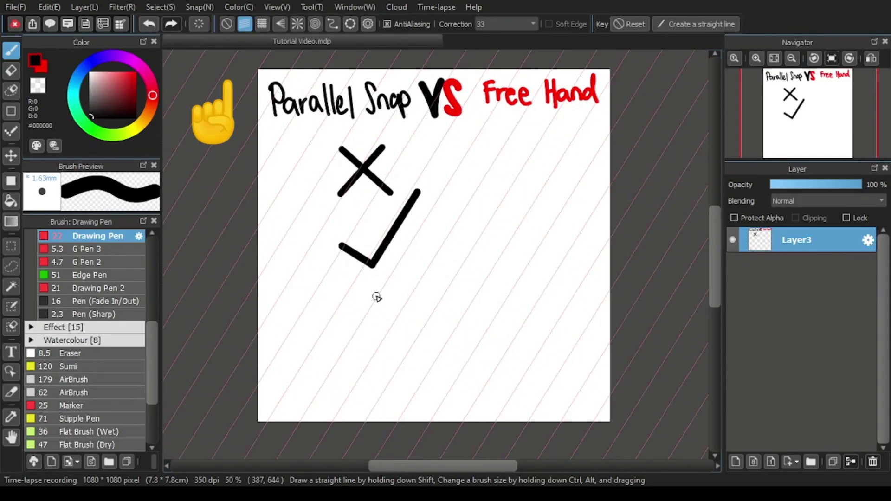
# Set the guides vertical and draw a snapped black plus sign below the check
pyautogui.scroll(1, 350, 312)
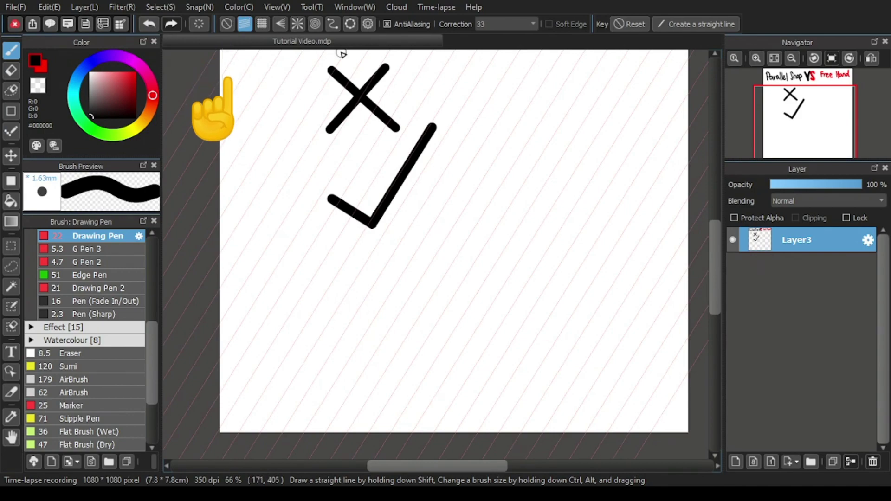
pyautogui.moveTo(435, 254); pyautogui.dragTo(435, 169)
pyautogui.moveTo(282, 291); pyautogui.dragTo(281, 385)
pyautogui.hotkey('ctrl', 'z')
pyautogui.moveTo(435, 253)
pyautogui.mouseDown()
pyautogui.moveTo(366, 56)
pyautogui.moveTo(437, 73)
pyautogui.mouseUp()
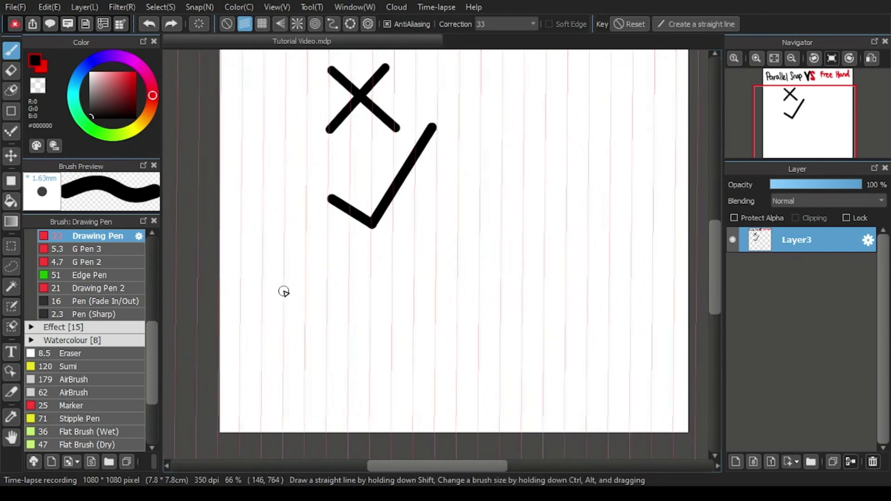
pyautogui.moveTo(283, 300); pyautogui.dragTo(283, 380)
pyautogui.moveTo(247, 328); pyautogui.dragTo(322, 329)
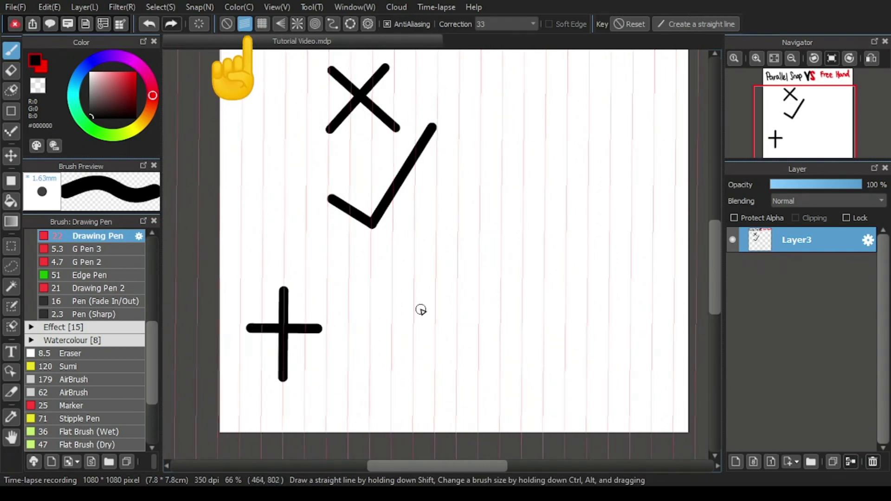
# Draw the vertical and horizontal lines of a larger black cross
pyautogui.moveTo(423, 286); pyautogui.dragTo(423, 357)
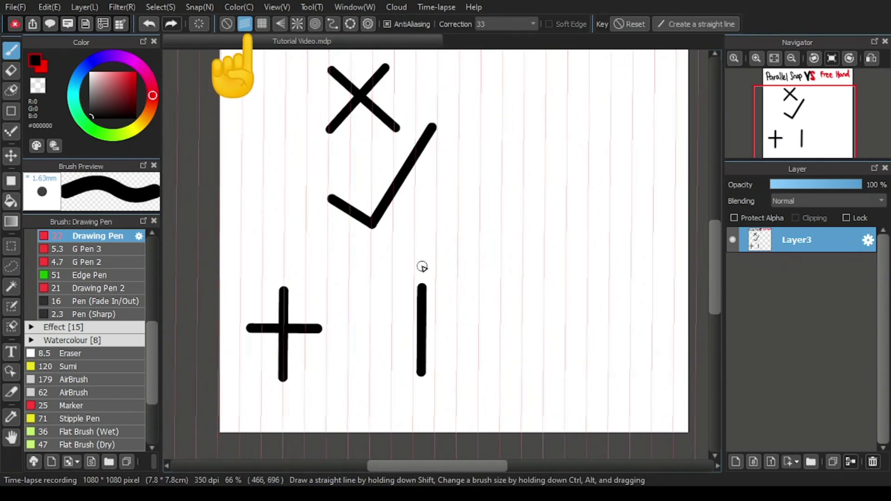
pyautogui.moveTo(423, 387); pyautogui.dragTo(422, 390)
pyautogui.moveTo(372, 312); pyautogui.dragTo(449, 313)
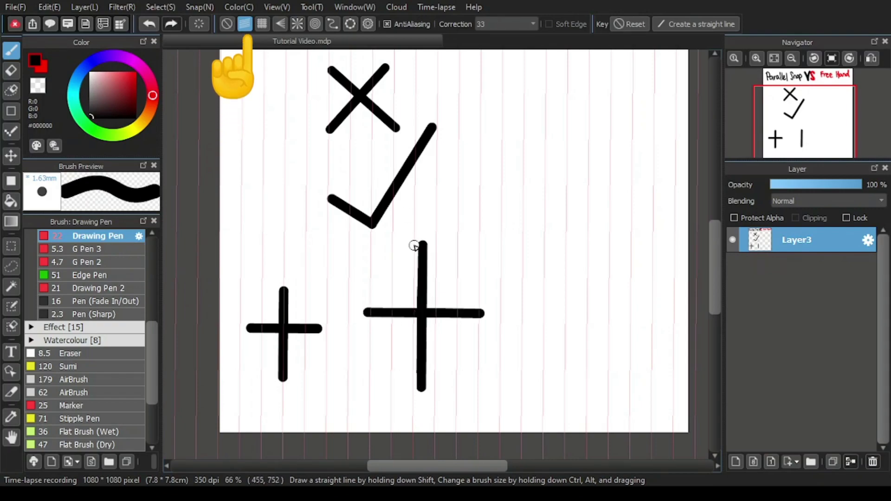
# Tilt the guides diagonally and add arrowheads to the cross's ends, undoing misdrawn strokes
pyautogui.click(350, 23)
pyautogui.moveTo(393, 193); pyautogui.dragTo(435, 254)
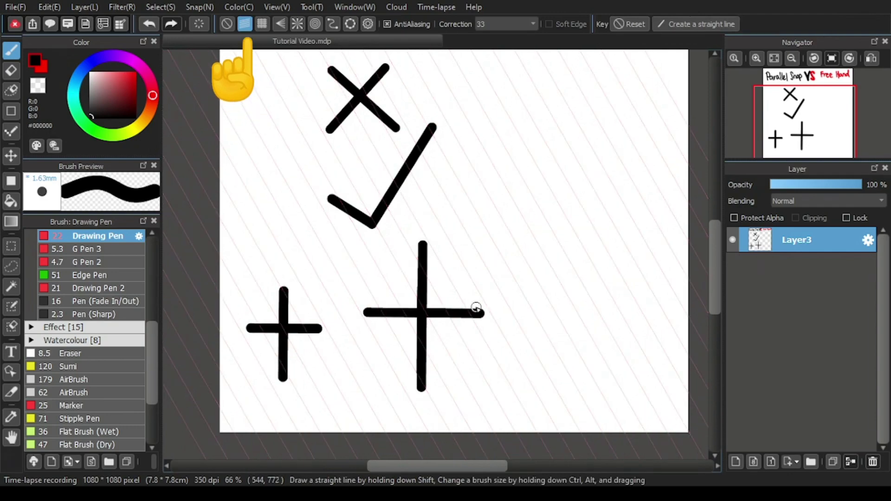
pyautogui.moveTo(466, 291)
pyautogui.mouseDown()
pyautogui.moveTo(484, 323)
pyautogui.moveTo(459, 331)
pyautogui.mouseUp()
pyautogui.hotkey('ctrl', 'z')
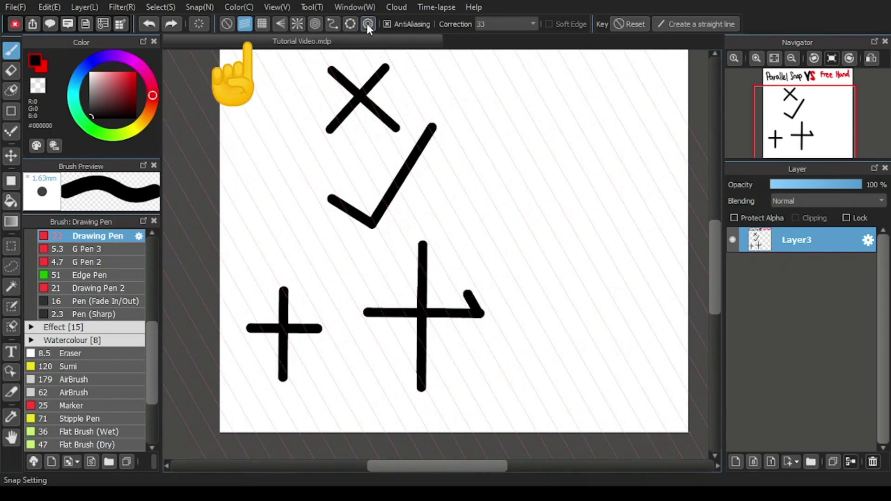
pyautogui.hotkey('ctrl', 'z')
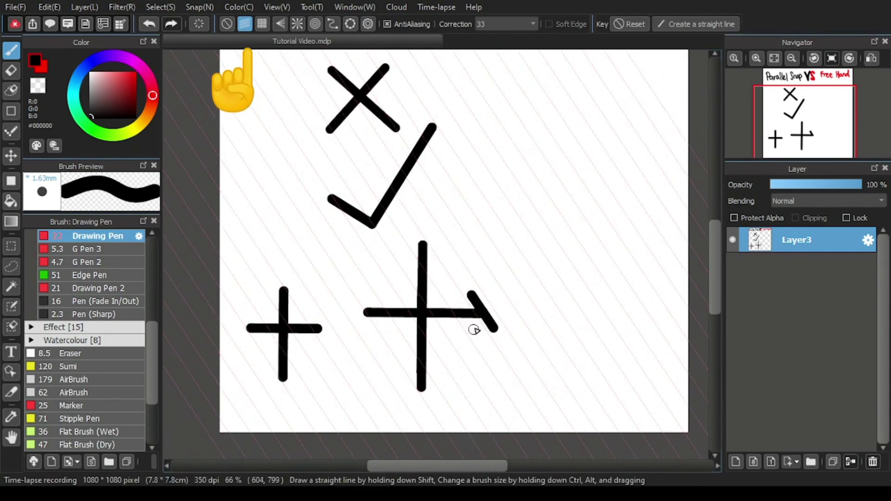
pyautogui.moveTo(485, 315); pyautogui.dragTo(464, 326)
pyautogui.hotkey('ctrl', 'z')
pyautogui.hotkey('ctrl', 'z')
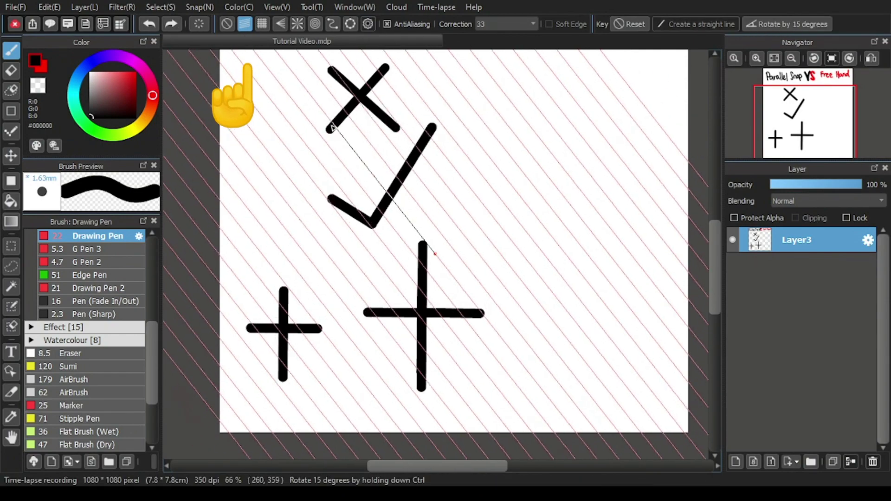
pyautogui.moveTo(464, 301)
pyautogui.mouseDown()
pyautogui.moveTo(488, 322)
pyautogui.moveTo(466, 331)
pyautogui.moveTo(470, 302)
pyautogui.moveTo(483, 314)
pyautogui.mouseUp()
pyautogui.hotkey('ctrl', 'z')
pyautogui.hotkey('ctrl', 'z')
pyautogui.moveTo(483, 315); pyautogui.dragTo(468, 324)
pyautogui.moveTo(436, 258)
pyautogui.mouseDown()
pyautogui.moveTo(423, 245)
pyautogui.moveTo(408, 257)
pyautogui.mouseUp()
pyautogui.moveTo(365, 313); pyautogui.dragTo(380, 302)
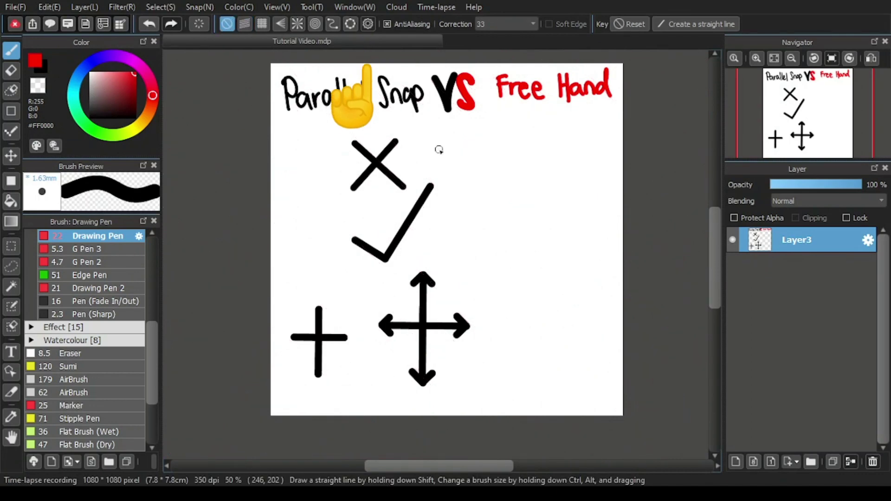
# Freehand a wobbly red X, check mark and plus on the Free Hand side
pyautogui.moveTo(554, 137); pyautogui.dragTo(511, 184)
pyautogui.moveTo(512, 137); pyautogui.dragTo(560, 185)
pyautogui.moveTo(505, 226); pyautogui.dragTo(577, 200)
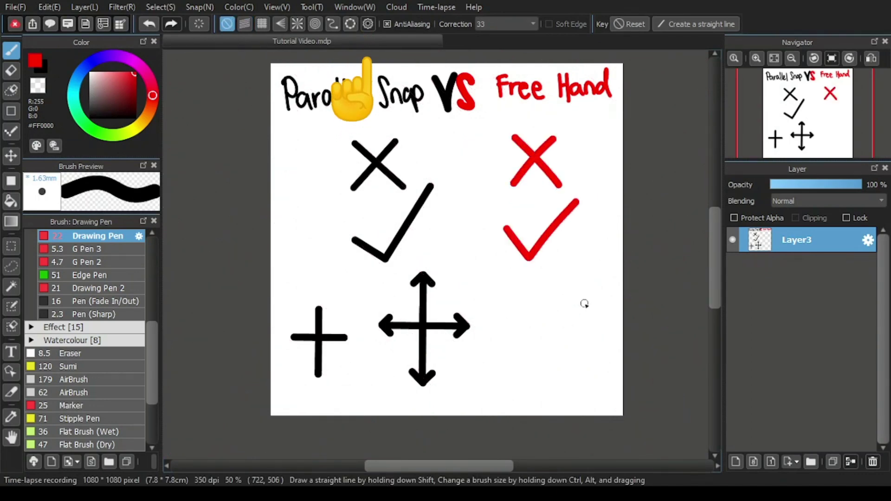
pyautogui.moveTo(504, 312)
pyautogui.mouseDown()
pyautogui.moveTo(504, 363)
pyautogui.moveTo(524, 339)
pyautogui.mouseUp()
# Freehand a red four-way arrow cross, then fit the whole canvas in the window
pyautogui.moveTo(566, 302); pyautogui.dragTo(572, 377)
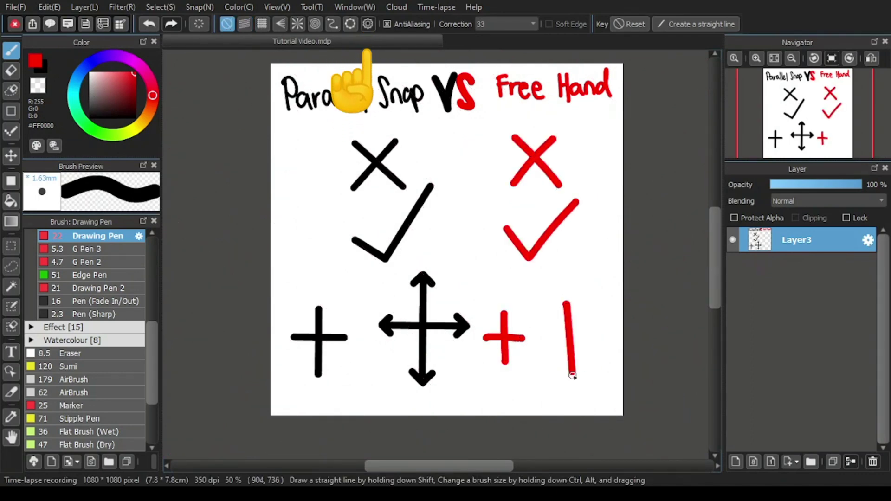
pyautogui.moveTo(546, 335); pyautogui.dragTo(601, 329)
pyautogui.moveTo(566, 290)
pyautogui.mouseDown()
pyautogui.moveTo(555, 311)
pyautogui.moveTo(580, 310)
pyautogui.mouseUp()
pyautogui.moveTo(589, 314); pyautogui.dragTo(602, 331)
pyautogui.moveTo(550, 318); pyautogui.dragTo(540, 334)
pyautogui.moveTo(540, 335); pyautogui.dragTo(572, 385)
pyautogui.moveTo(586, 361); pyautogui.dragTo(573, 386)
pyautogui.scroll(-2, 589, 366)
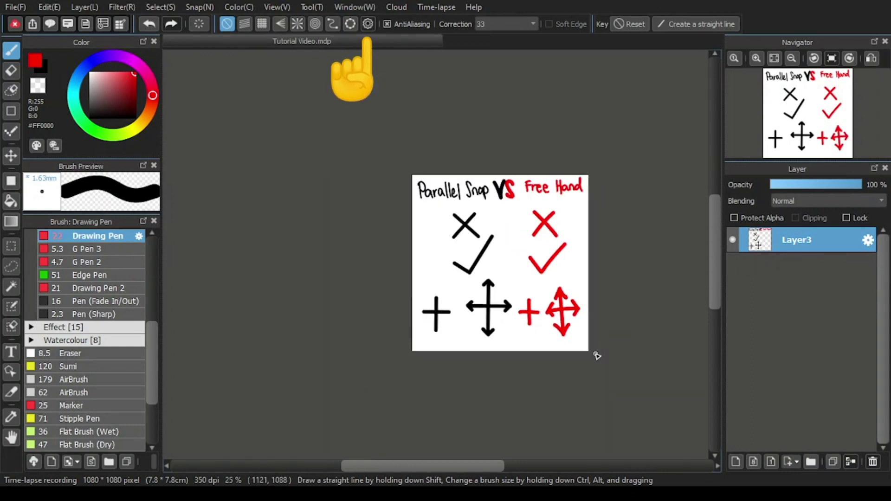
pyautogui.click(774, 58)
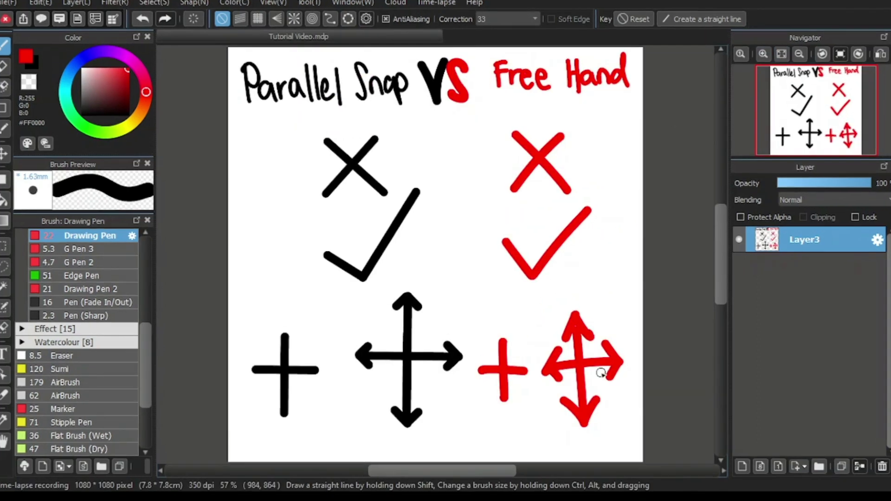